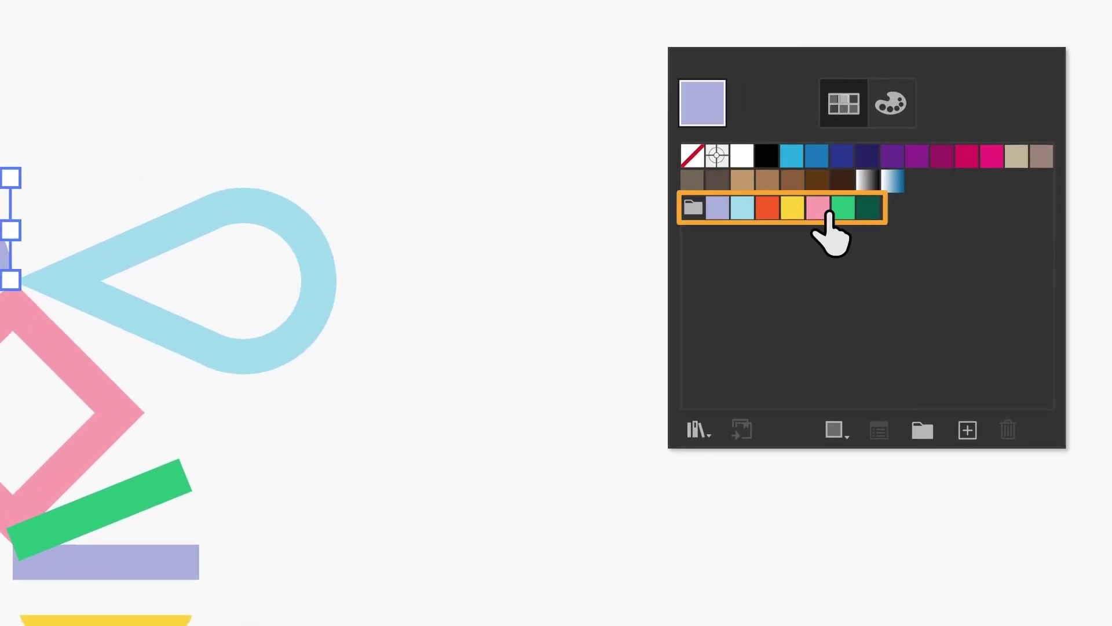
Apply the dark green swatch from the brand colour group to the top half-circle.
left_click(928, 162)
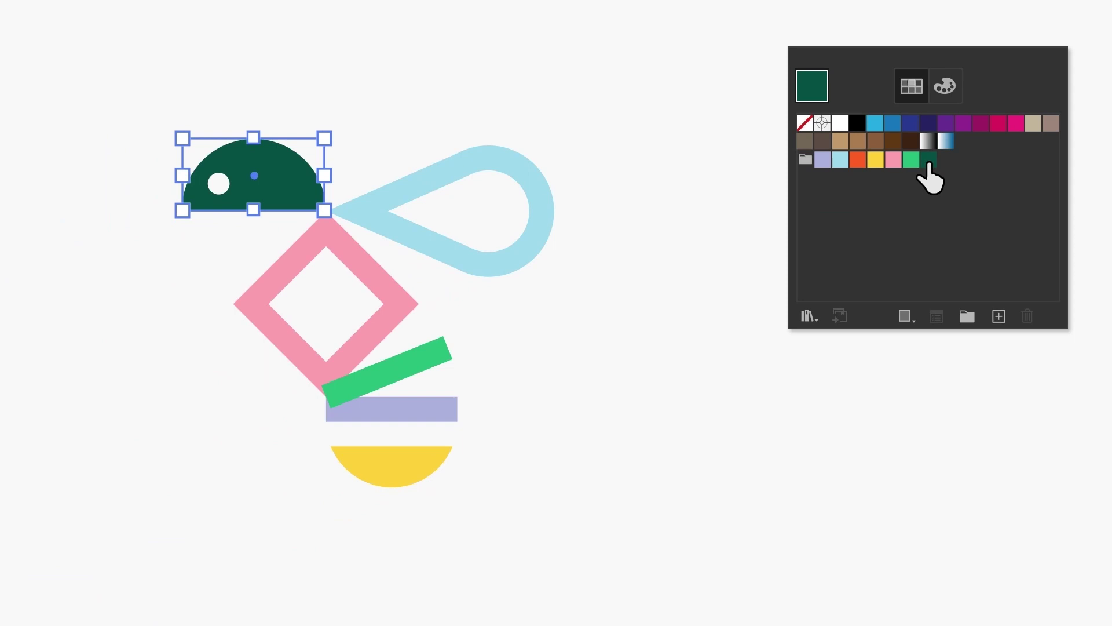